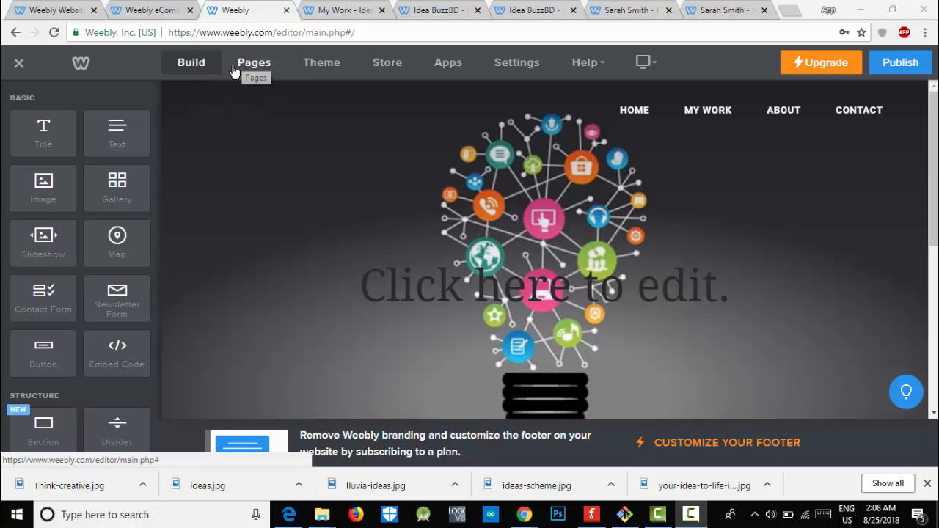
Step: Add a standard page named Privacy to the site and hide it in navigation
left_click(252, 68)
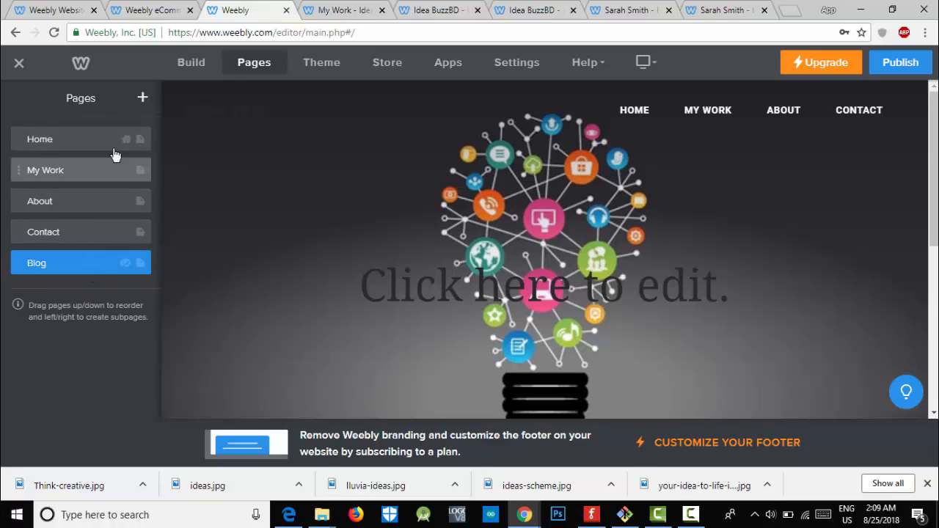
left_click(143, 101)
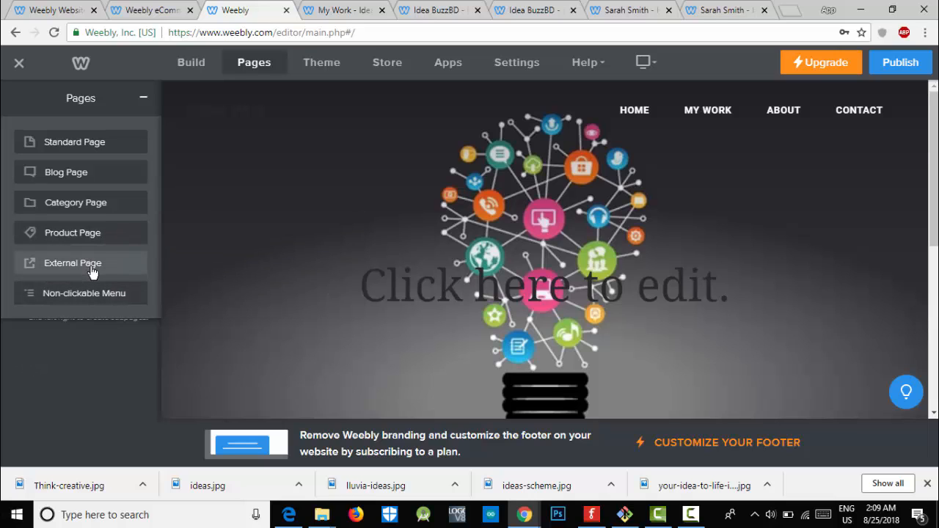
left_click(83, 146)
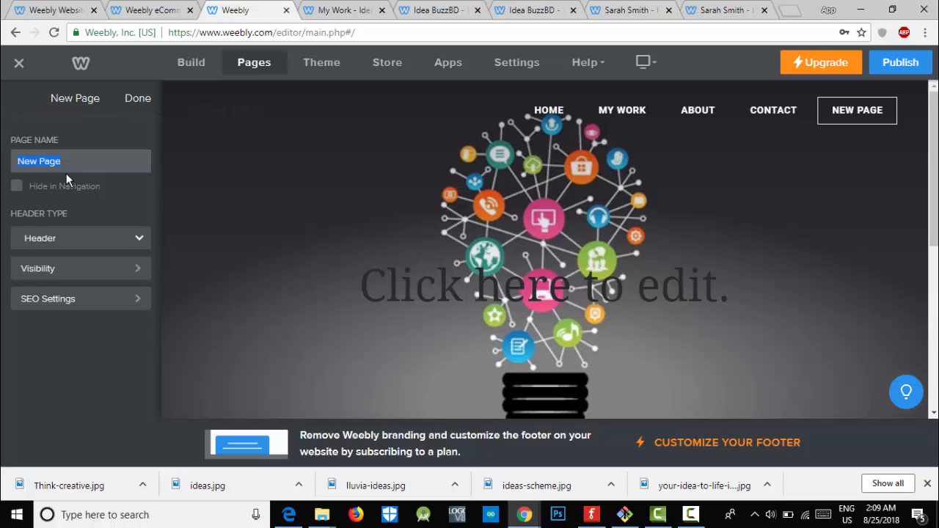
type("Privacy")
left_click(95, 349)
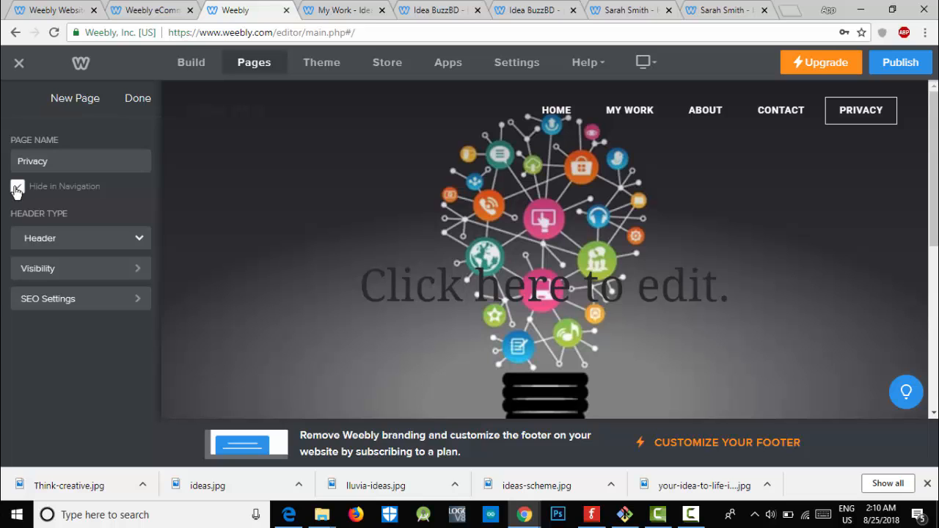
left_click(17, 189)
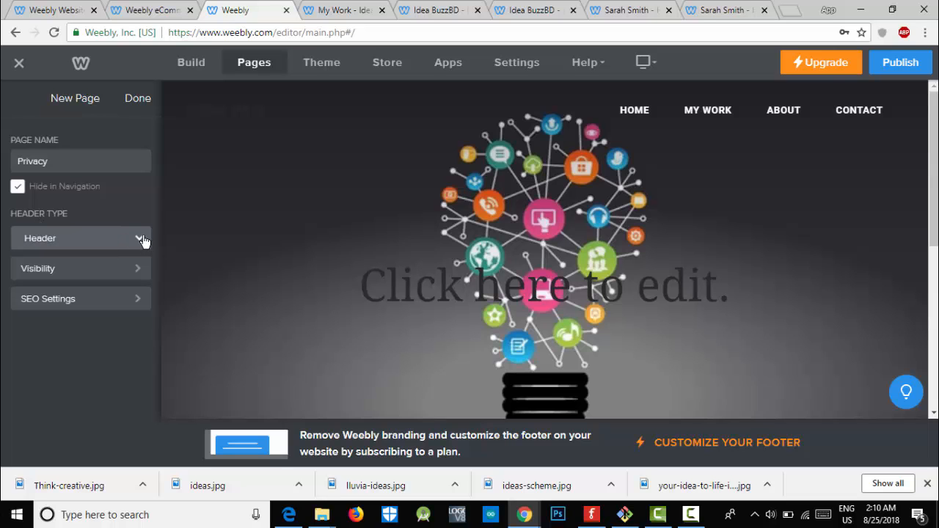
Step: Look over the new Privacy page's header image and its content area below
scroll(465, 338, "down", 4)
scroll(463, 352, "down", 1)
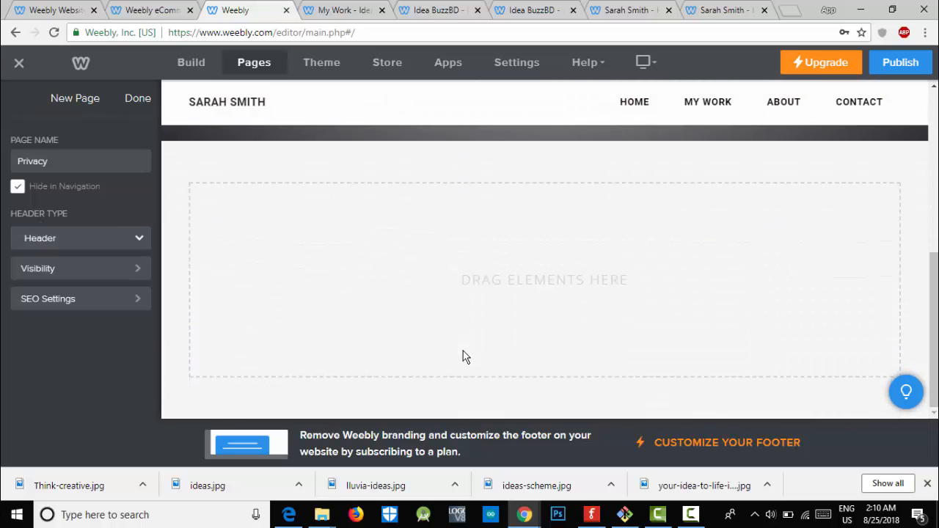
scroll(506, 364, "up", 5)
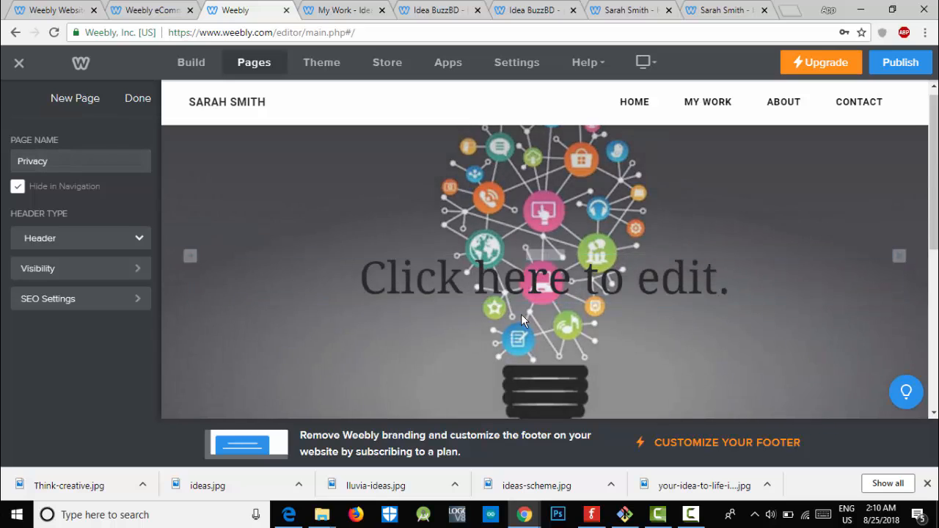
scroll(523, 319, "down", 4)
scroll(523, 321, "up", 3)
scroll(548, 301, "down", 3)
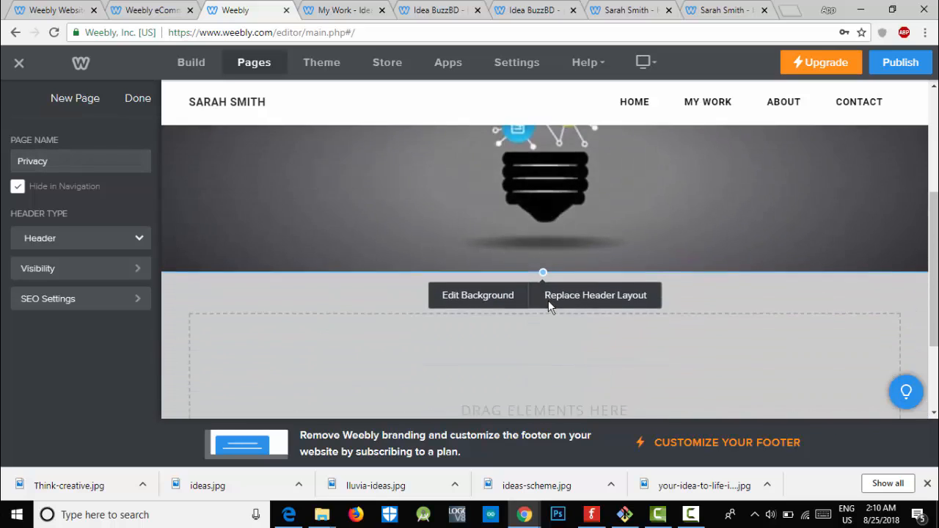
scroll(507, 307, "up", 3)
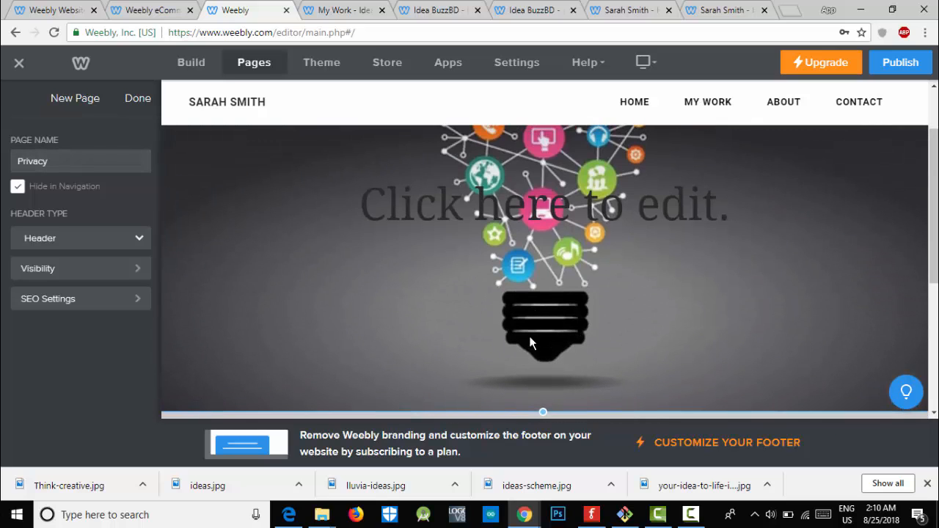
right_click(473, 320)
left_click(408, 328)
scroll(470, 345, "down", 3)
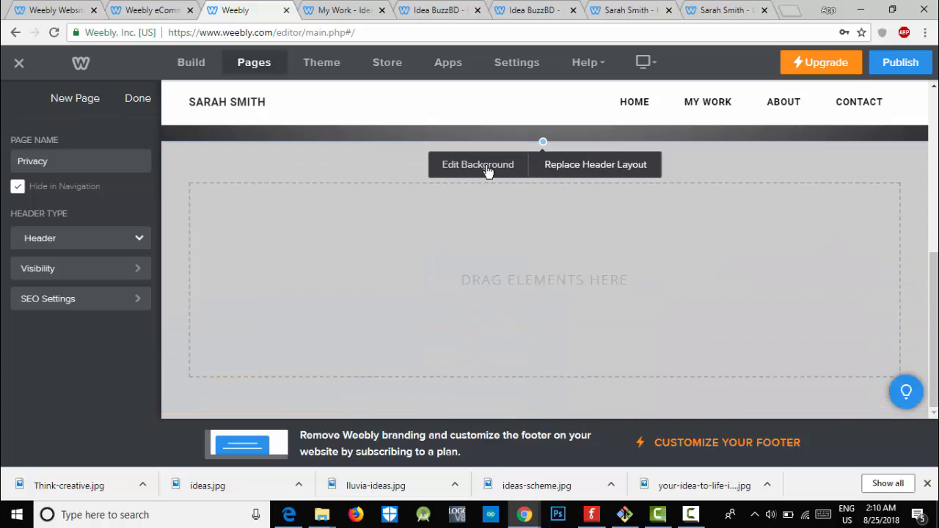
Step: Try the No Header type on the Privacy page and restore the Header type
left_click(140, 238)
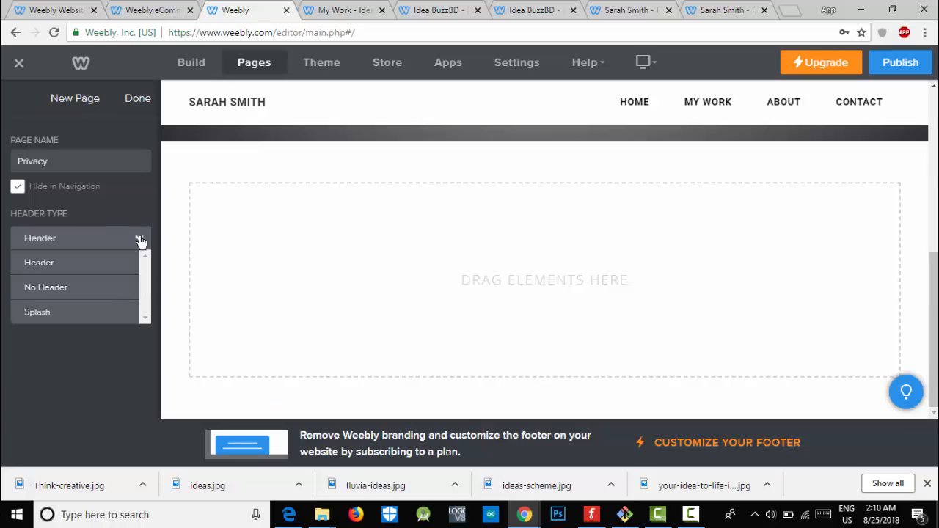
left_click(64, 288)
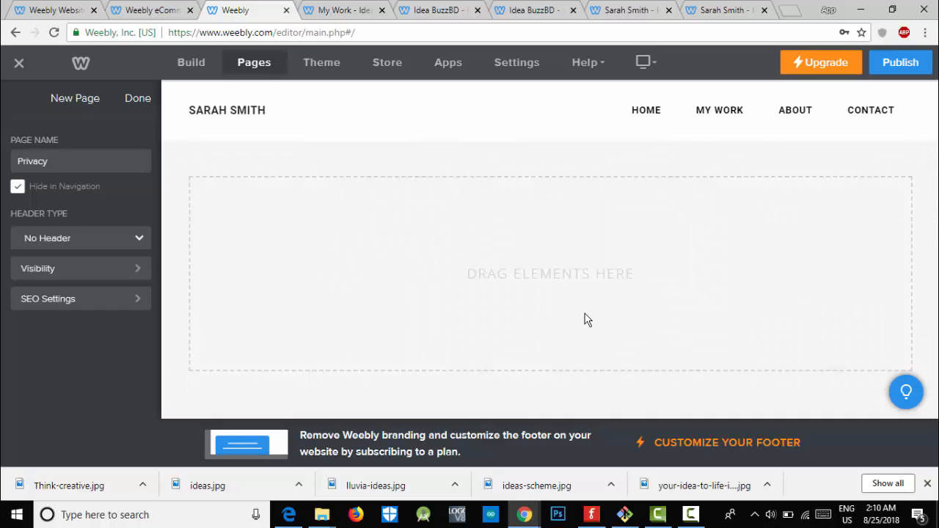
left_click(135, 242)
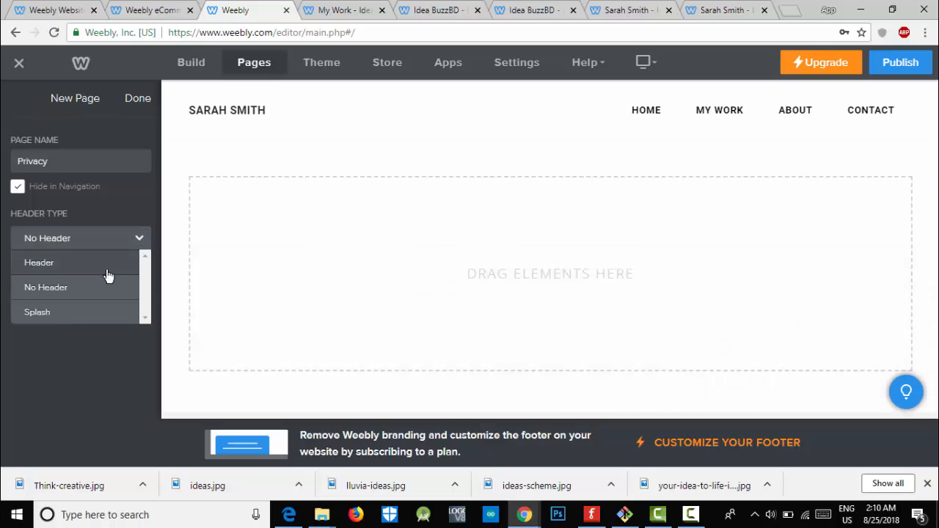
left_click(69, 269)
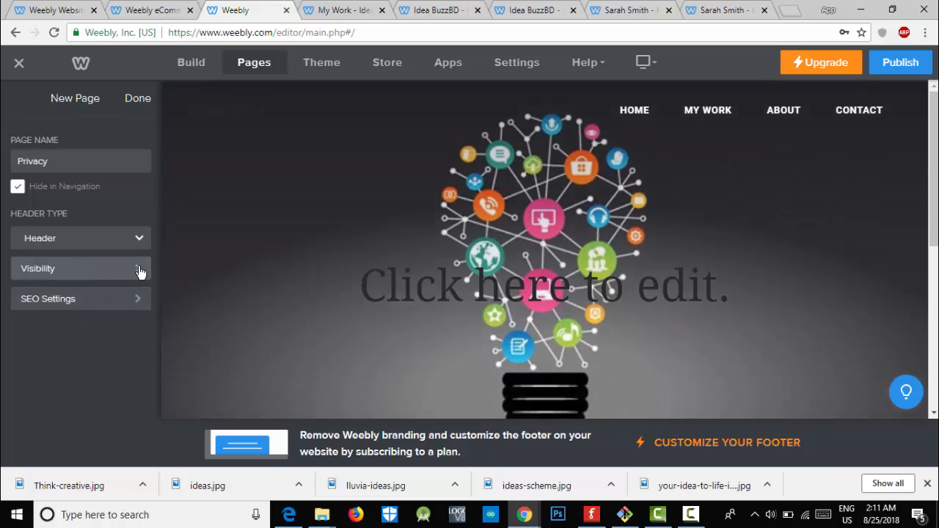
Step: Review the Privacy page's visibility options and its SEO settings without changing them
left_click(140, 273)
left_click(132, 191)
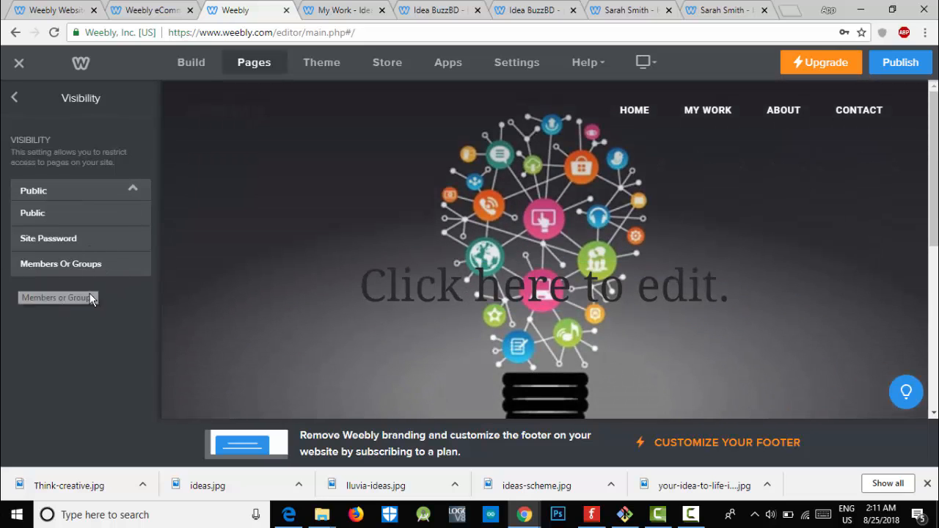
left_click(135, 192)
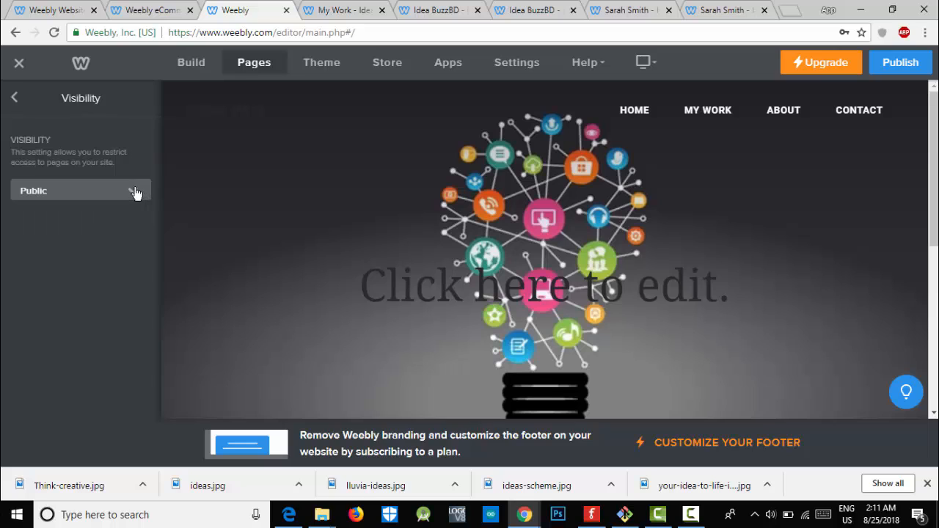
left_click(15, 97)
left_click(79, 302)
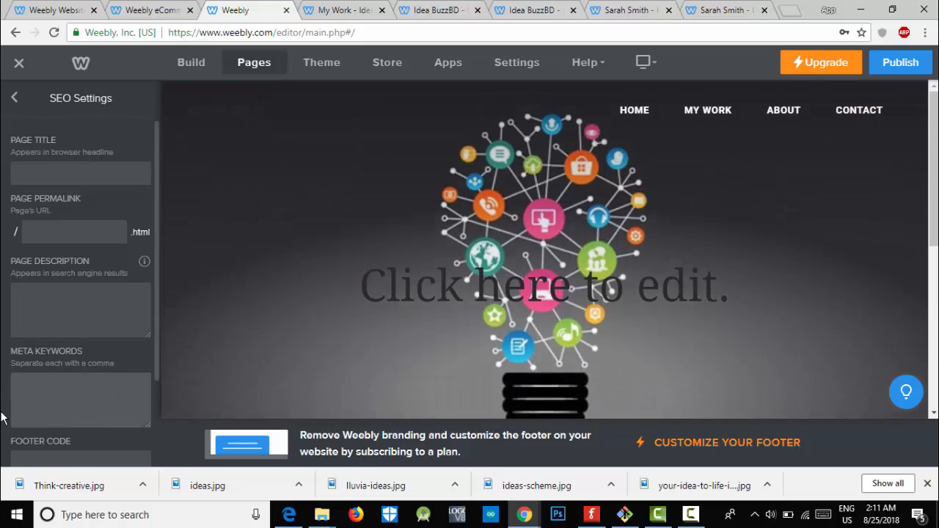
scroll(28, 414, "down", 3)
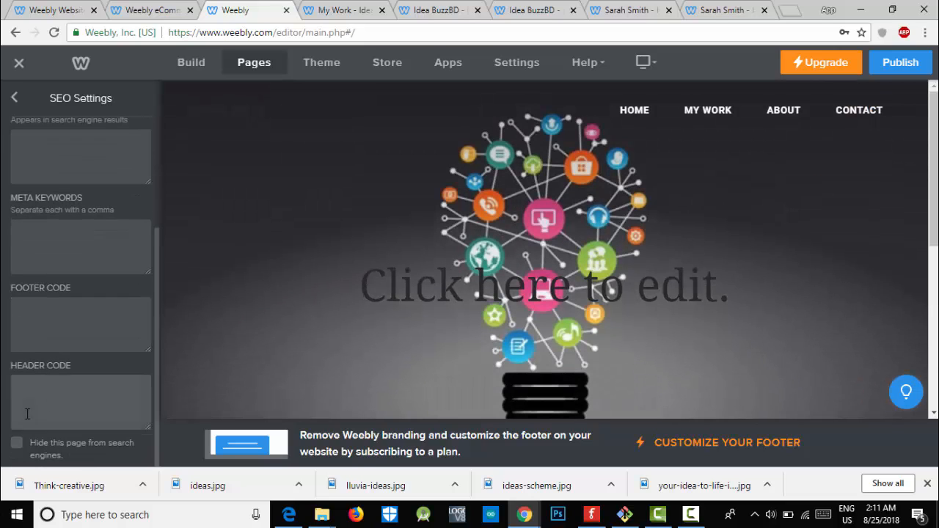
left_click(14, 98)
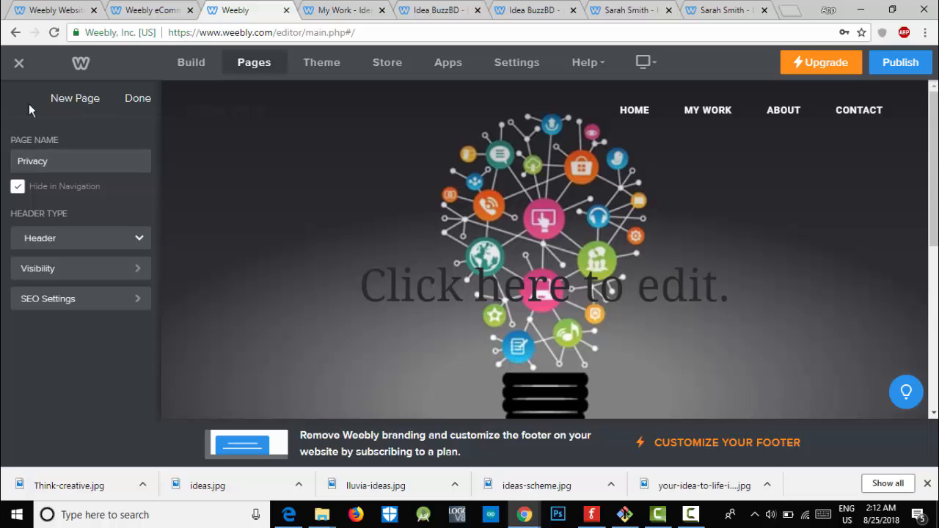
Step: Finish the Privacy page setup and publish the website, dismissing the publishing dialog
left_click(135, 100)
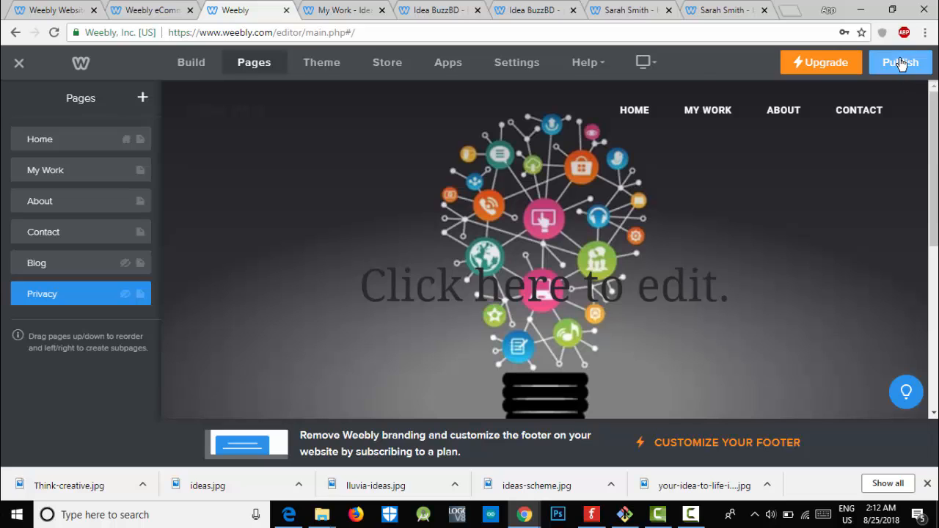
left_click(902, 62)
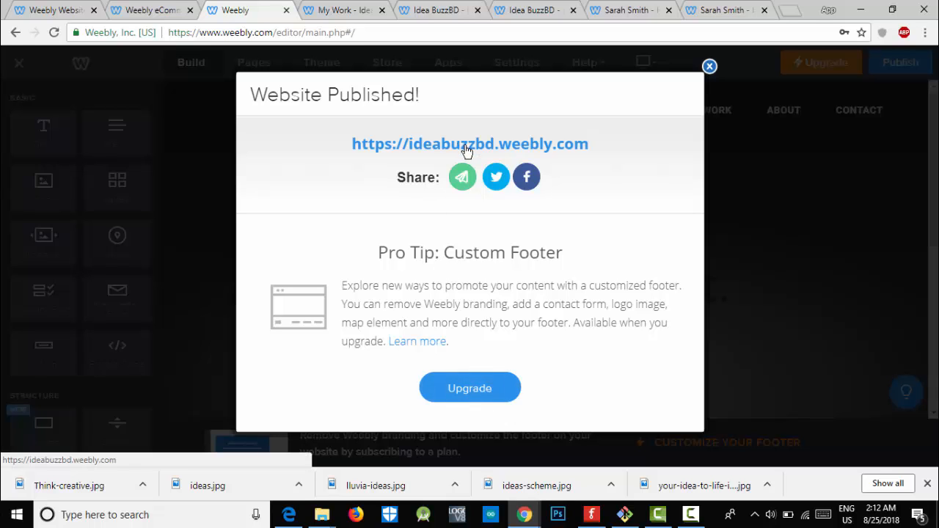
left_click(710, 68)
Step: Examine the published page's layout and the page settings of Blog and My Work
scroll(496, 272, "down", 3)
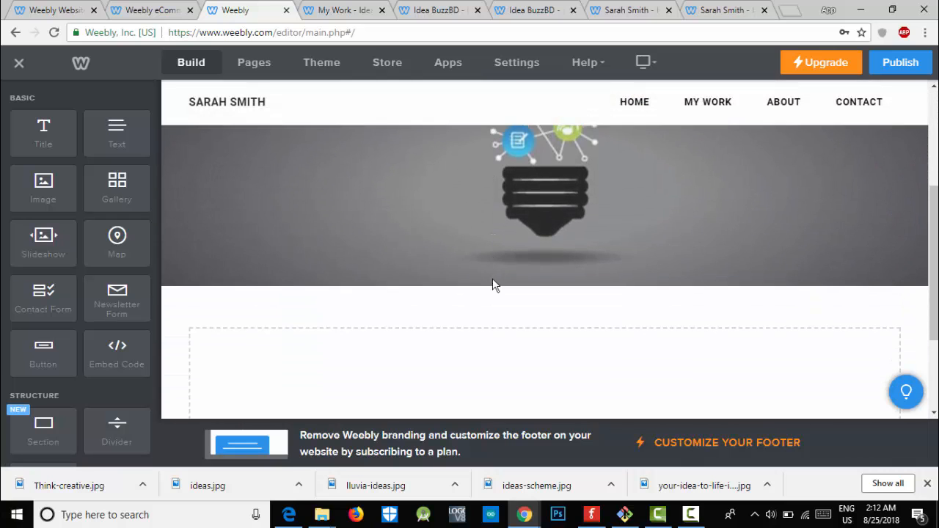
scroll(494, 285, "up", 3)
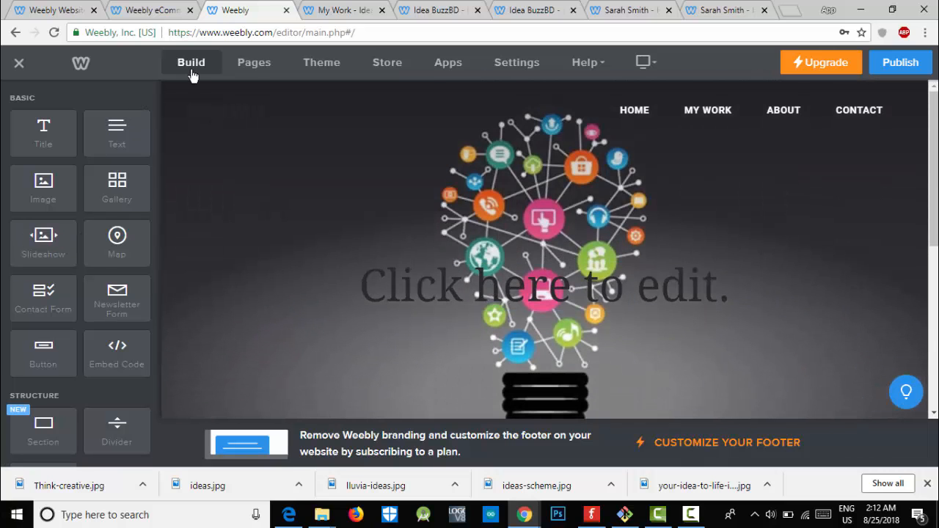
left_click(242, 68)
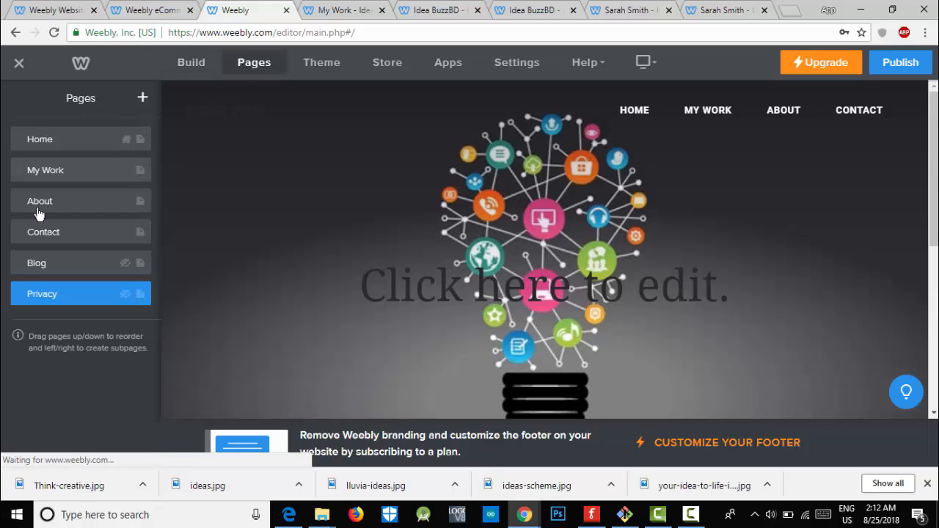
left_click(63, 266)
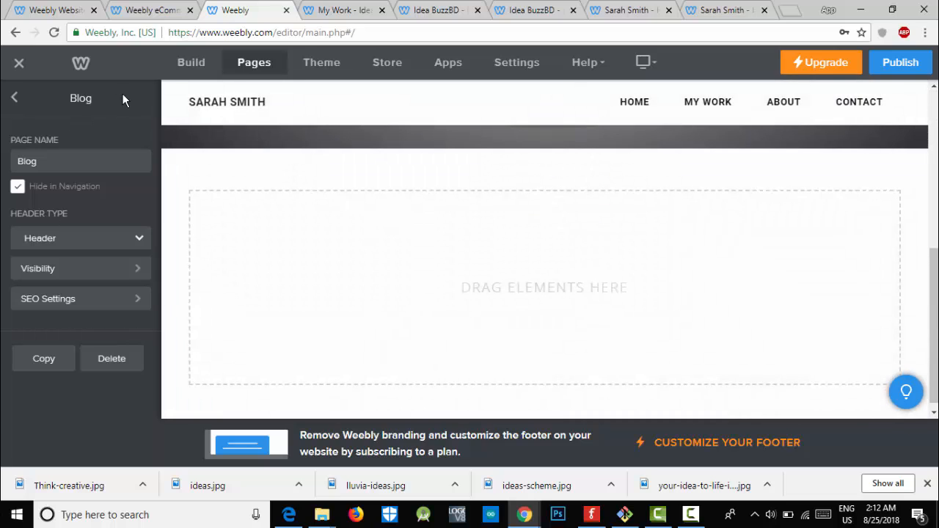
left_click(15, 97)
left_click(64, 173)
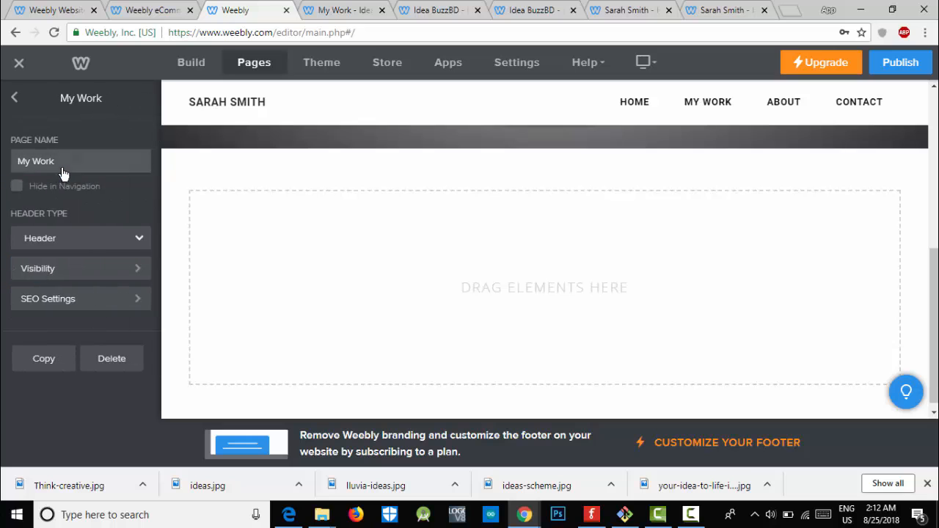